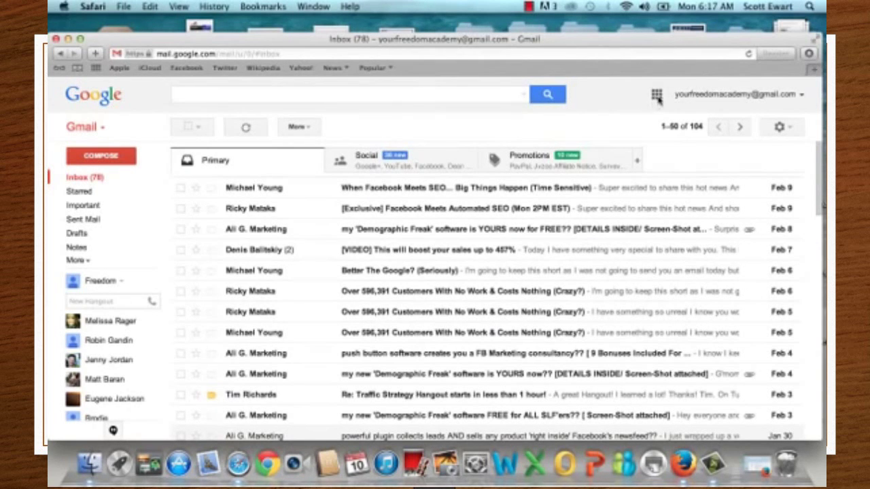
Step: Open Google+ from the Gmail apps grid to reach the Your pages dashboard
{"action": "left_click", "coordinate": [656, 96]}
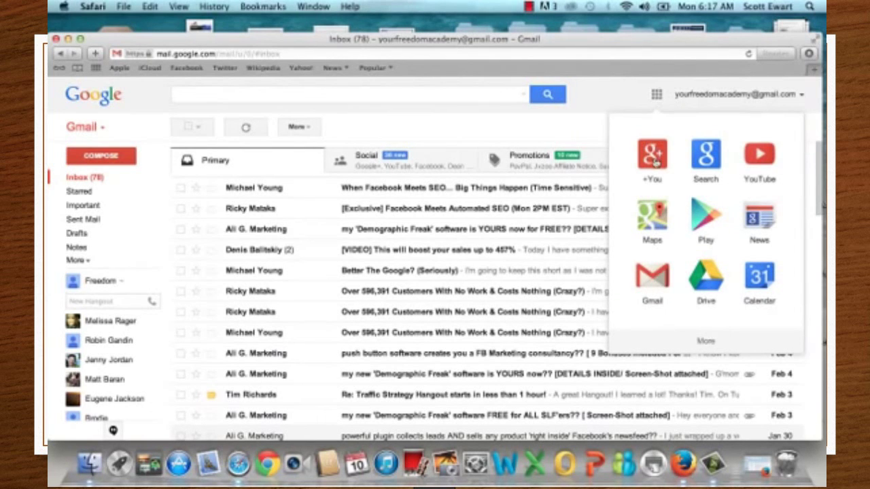
{"action": "left_click", "coordinate": [654, 158]}
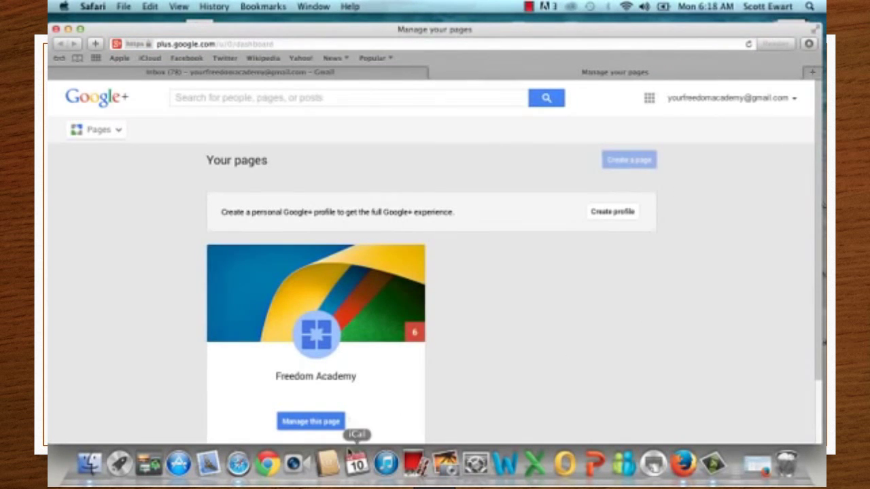
Step: Go to the Freedom Academy page's home and open its Hangouts section
{"action": "left_click", "coordinate": [322, 423]}
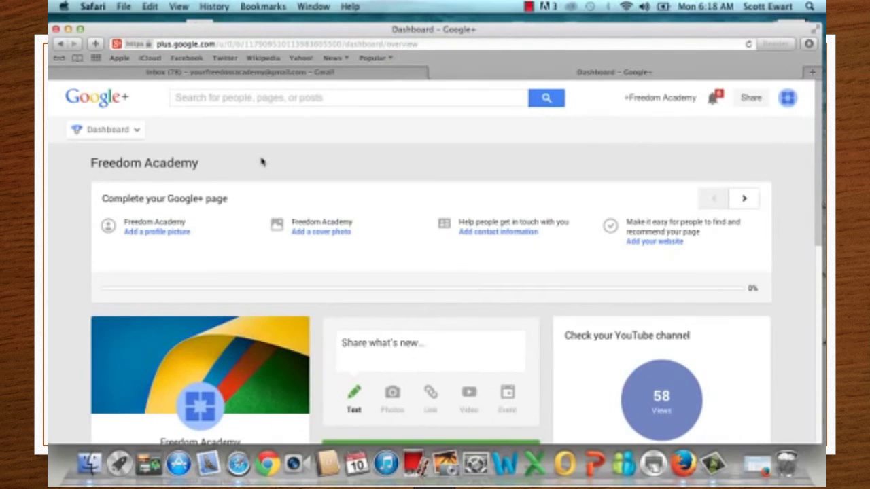
{"action": "left_click", "coordinate": [138, 133]}
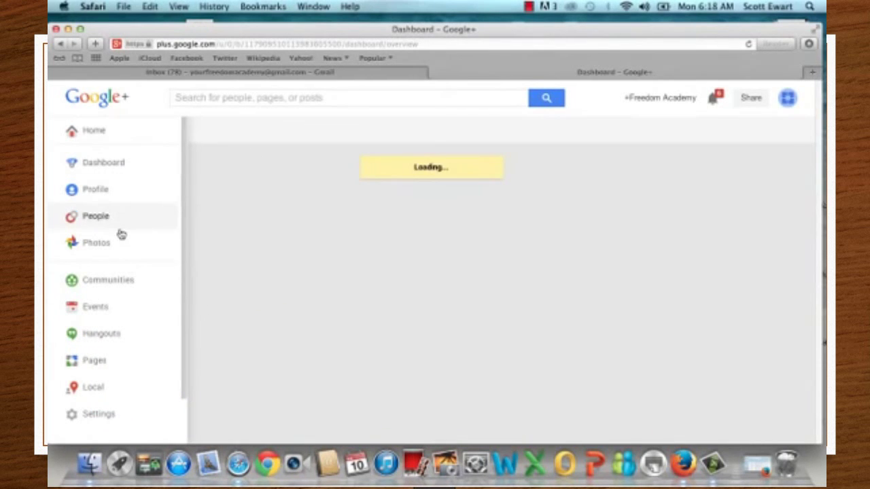
{"action": "left_click", "coordinate": [102, 336]}
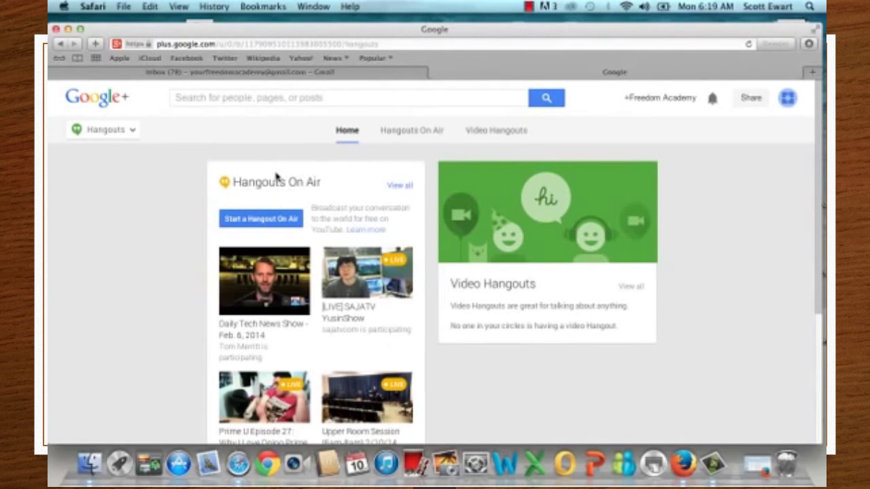
Step: Schedule a Hangout On Air 'Show Starting Hangout' for Feb 10, 2014, 6:30 AM, and share it
{"action": "left_click", "coordinate": [265, 224]}
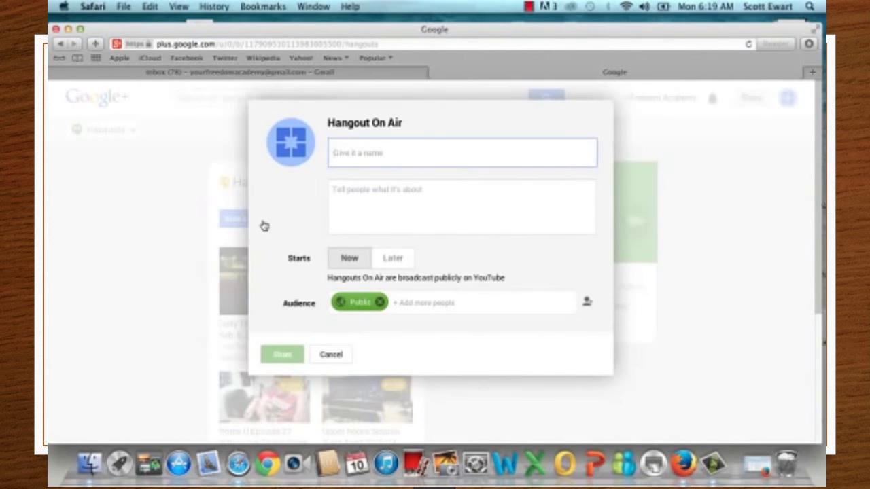
{"action": "type", "text": "Test"}
{"action": "key", "text": "BackSpace"}
{"action": "key", "text": "BackSpace"}
{"action": "key", "text": "BackSpace"}
{"action": "key", "text": "BackSpace"}
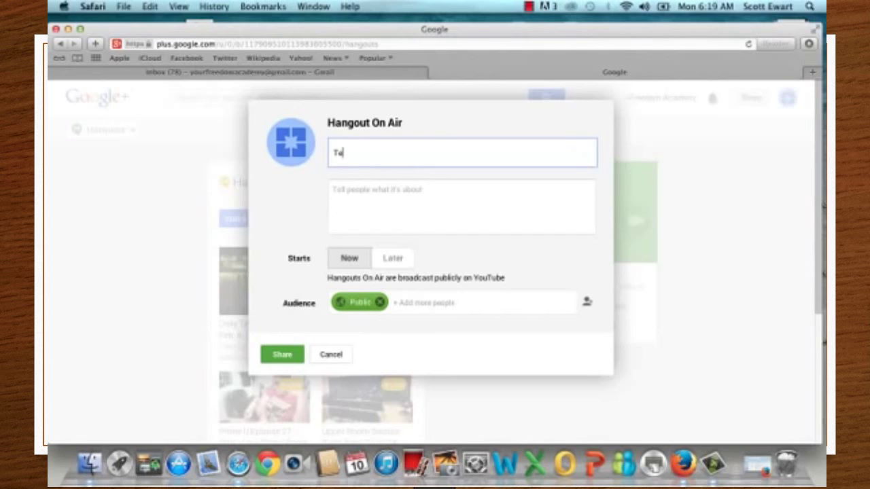
{"action": "type", "text": "Show Starting Hangout"}
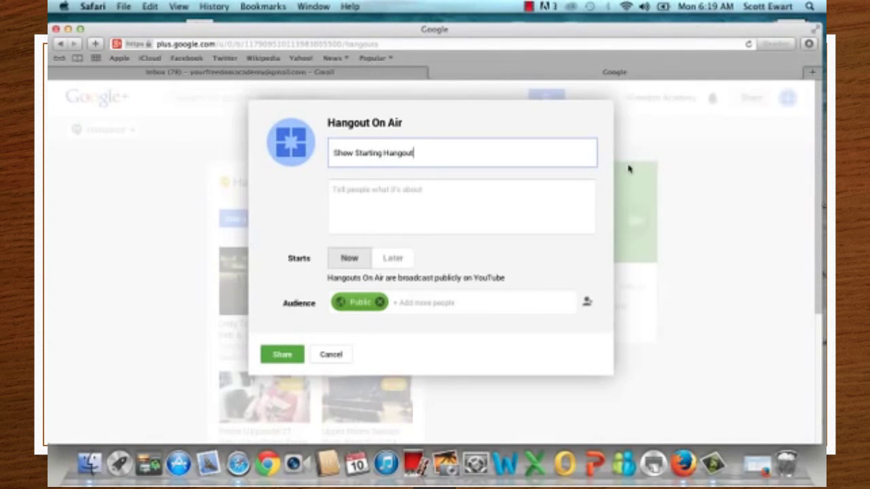
{"action": "left_click", "coordinate": [392, 261]}
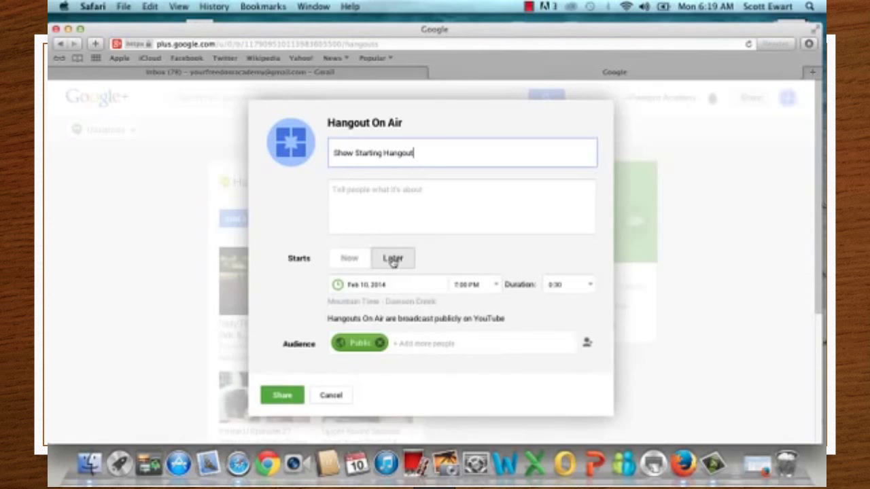
{"action": "left_click", "coordinate": [494, 285]}
{"action": "scroll", "coordinate": [482, 331], "scroll_direction": "up", "scroll_amount": 5}
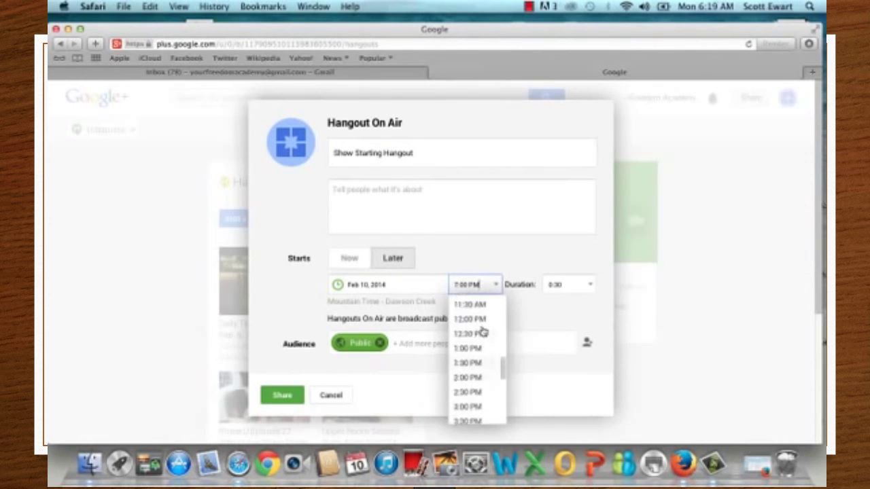
{"action": "scroll", "coordinate": [482, 331], "scroll_direction": "up", "scroll_amount": 2}
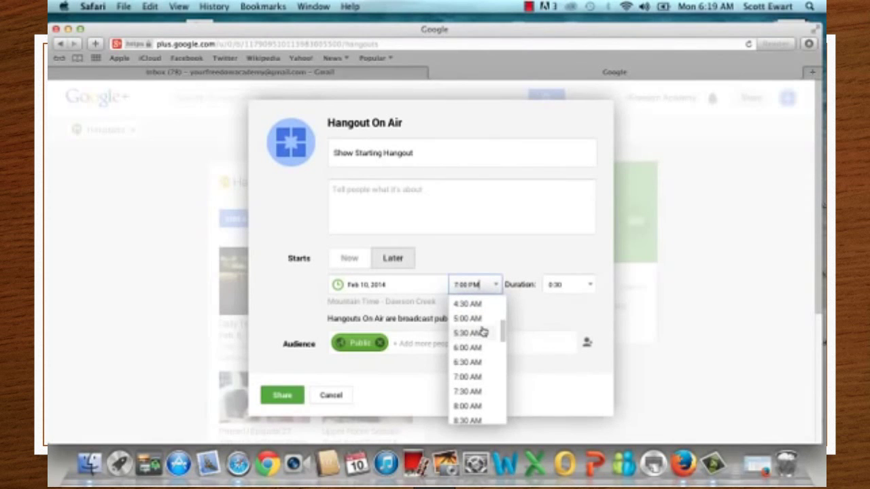
{"action": "left_click", "coordinate": [467, 363]}
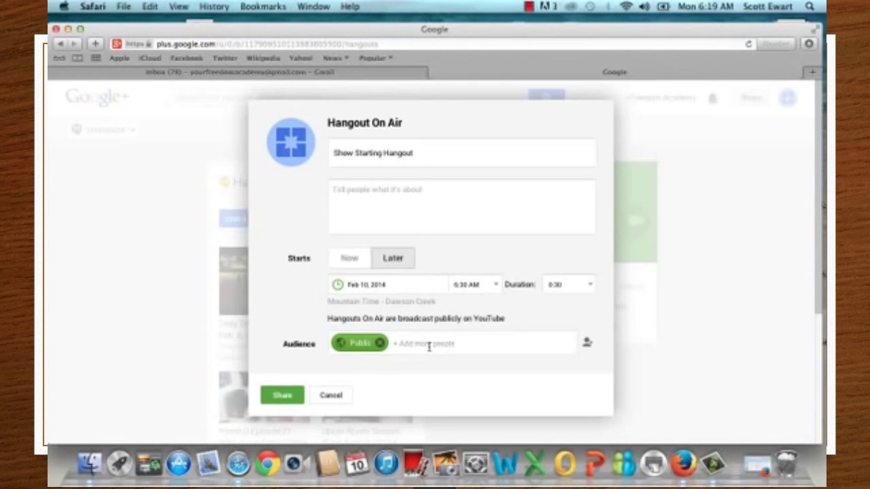
{"action": "left_click", "coordinate": [278, 396]}
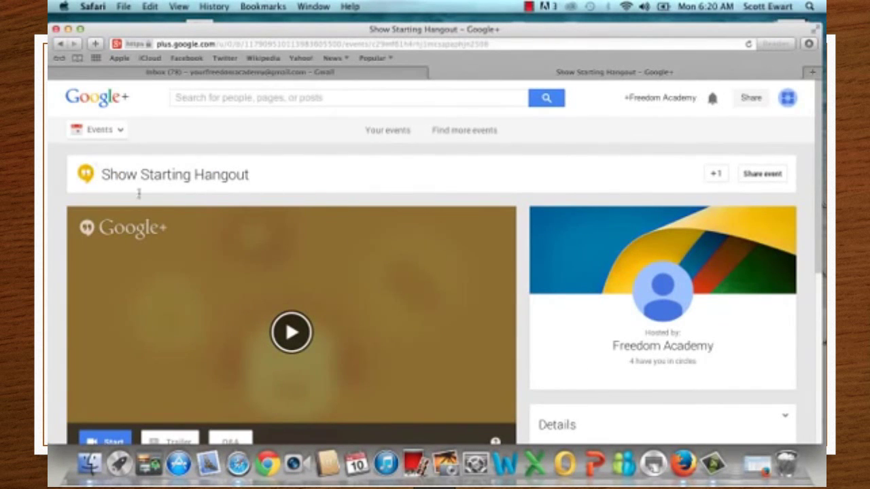
Step: Show the event's Links and select the full Event page URL
{"action": "scroll", "coordinate": [51, 195], "scroll_direction": "down", "scroll_amount": 5}
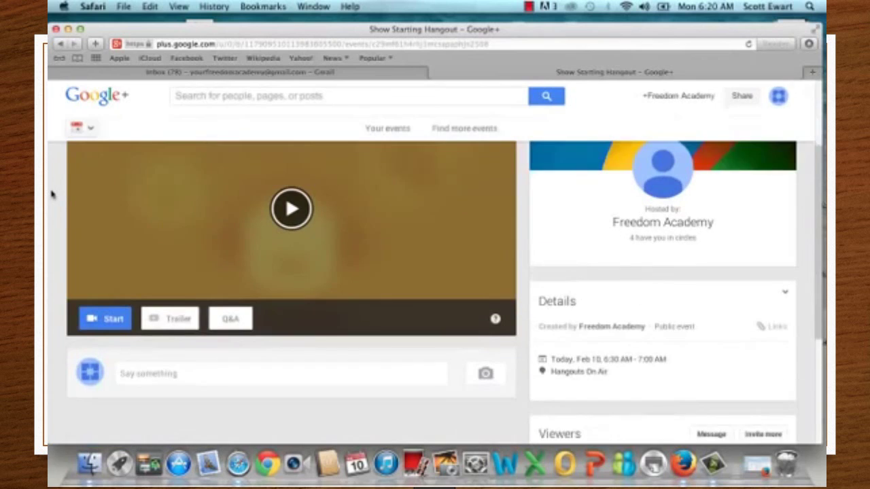
{"action": "scroll", "coordinate": [53, 193], "scroll_direction": "up", "scroll_amount": 5}
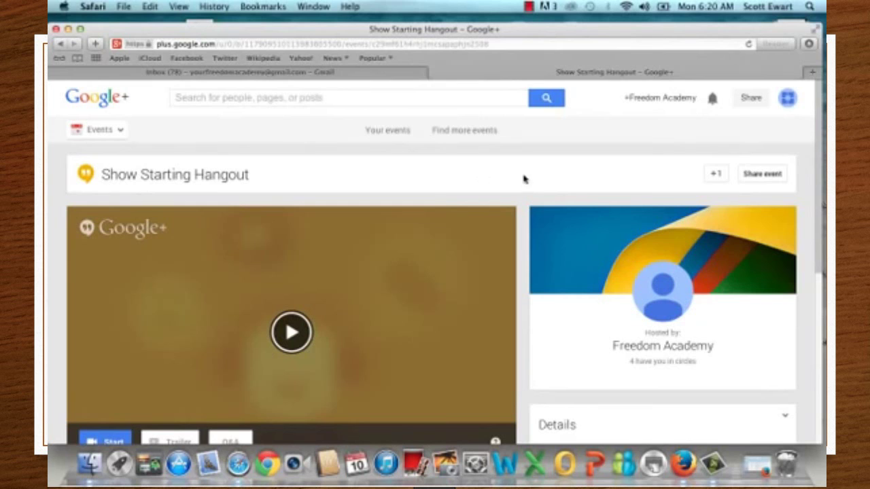
{"action": "scroll", "coordinate": [526, 178], "scroll_direction": "down", "scroll_amount": 6}
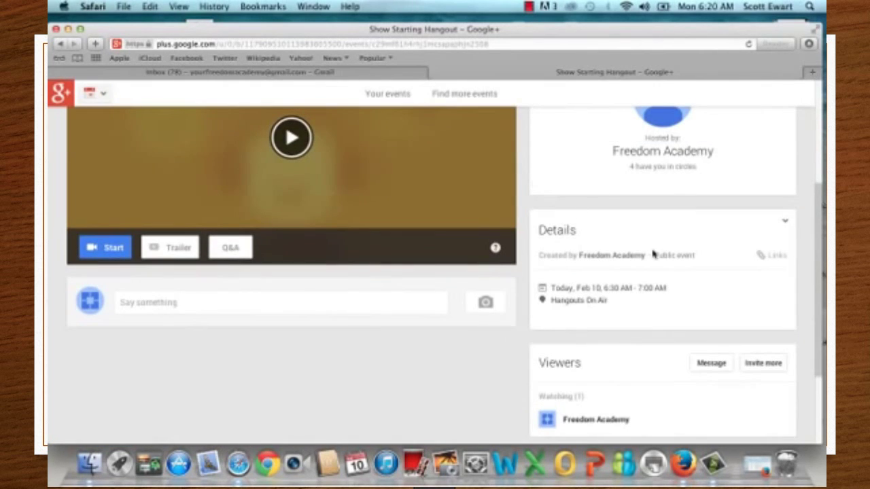
{"action": "left_click", "coordinate": [771, 258]}
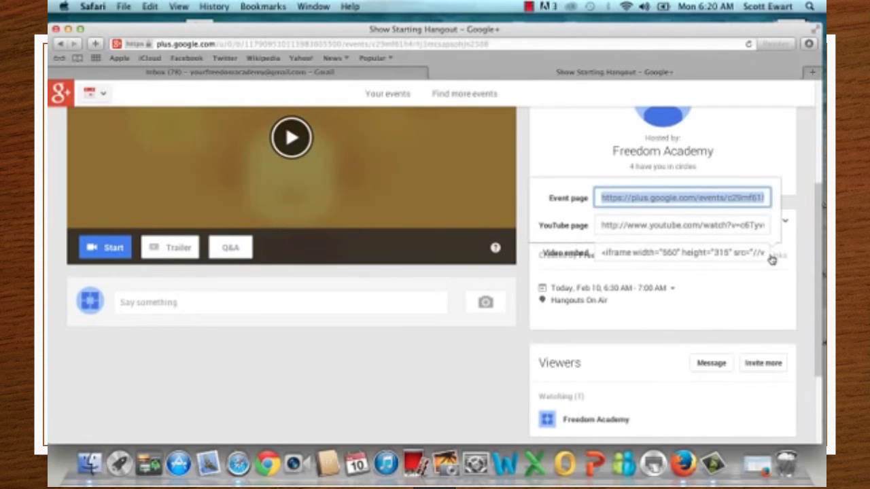
{"action": "left_click", "coordinate": [618, 197]}
{"action": "left_click_drag", "start_coordinate": [597, 197], "coordinate": [778, 198]}
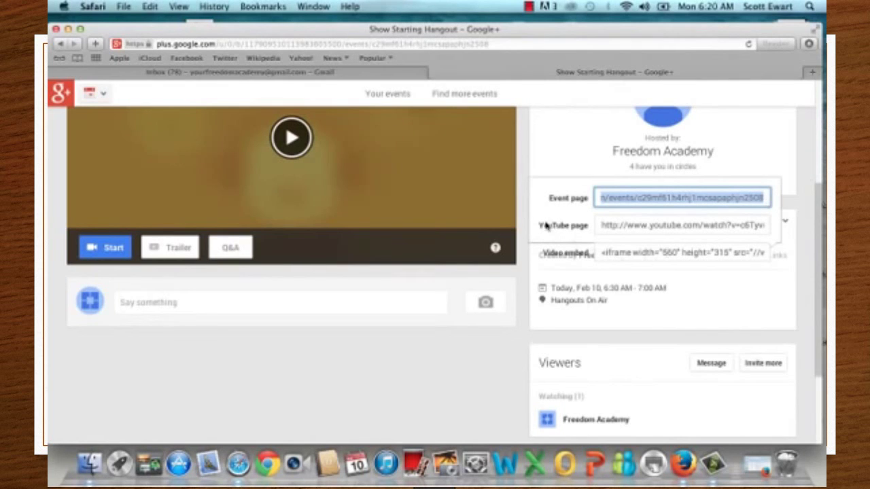
{"action": "scroll", "coordinate": [524, 208], "scroll_direction": "up", "scroll_amount": 5}
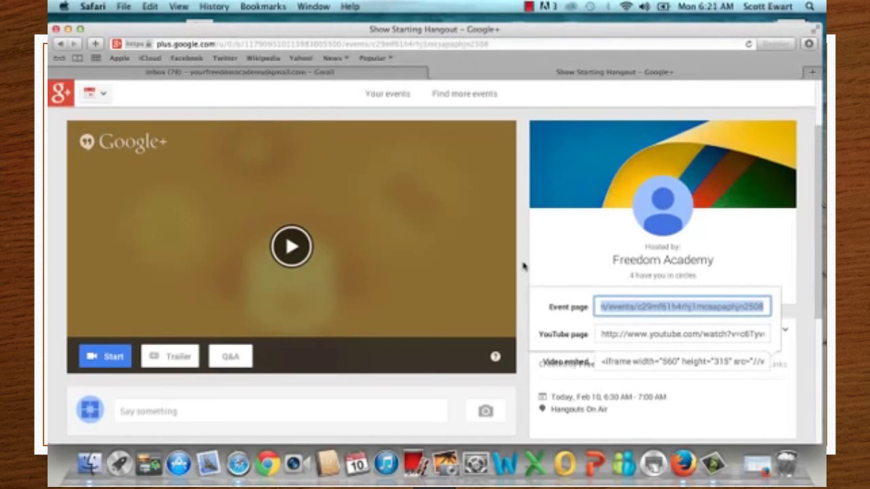
{"action": "scroll", "coordinate": [523, 267], "scroll_direction": "down", "scroll_amount": 2}
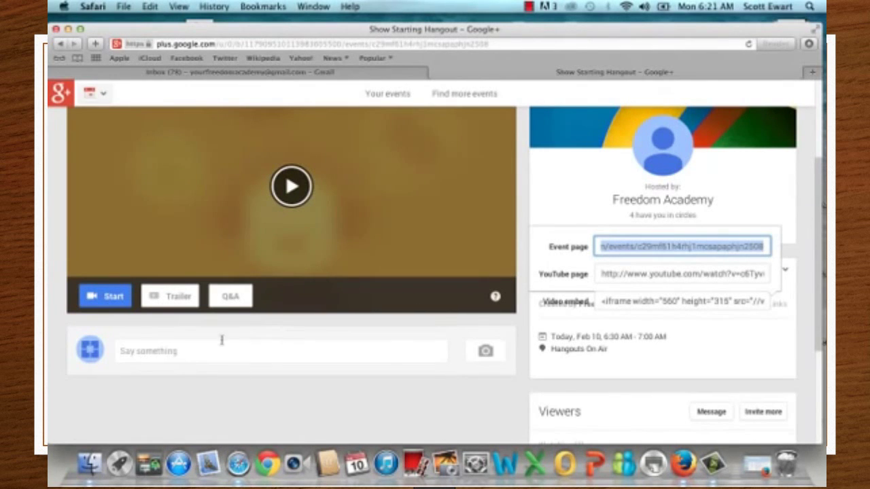
Step: Launch the Hangout On Air window and invite a guest by their e-mail address
{"action": "left_click", "coordinate": [112, 296]}
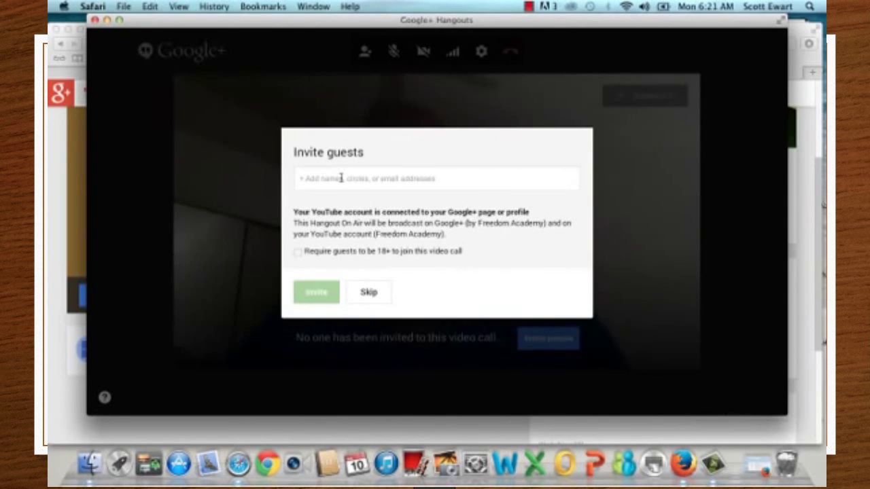
{"action": "left_click", "coordinate": [341, 178]}
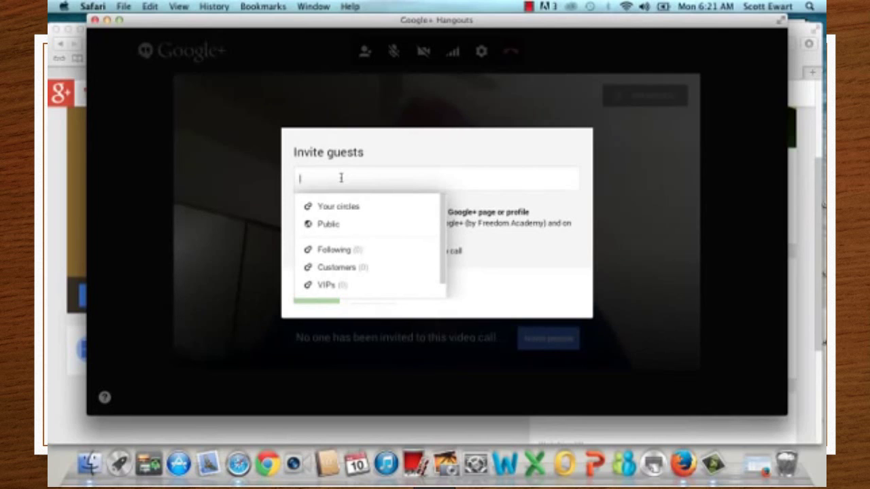
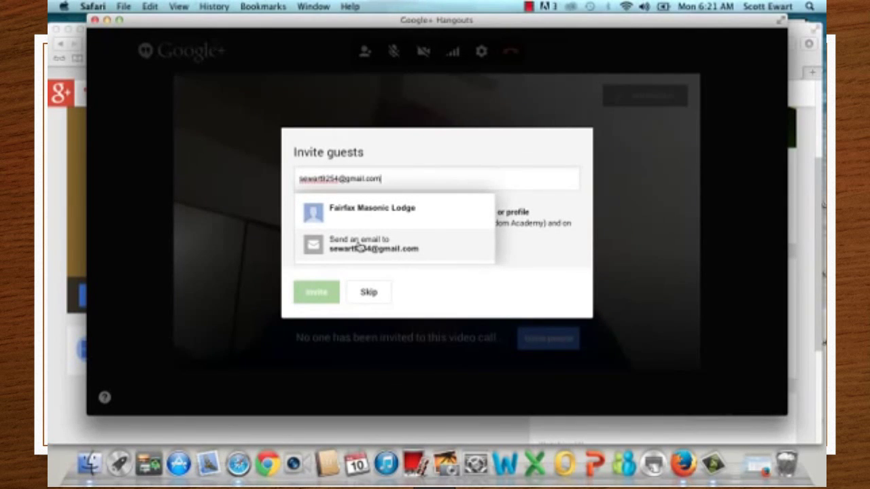
{"action": "left_click", "coordinate": [358, 247]}
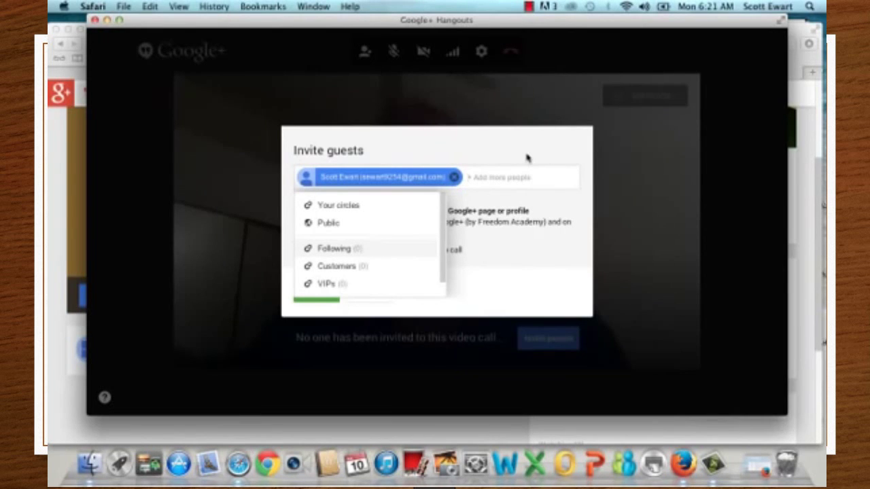
{"action": "left_click", "coordinate": [561, 151]}
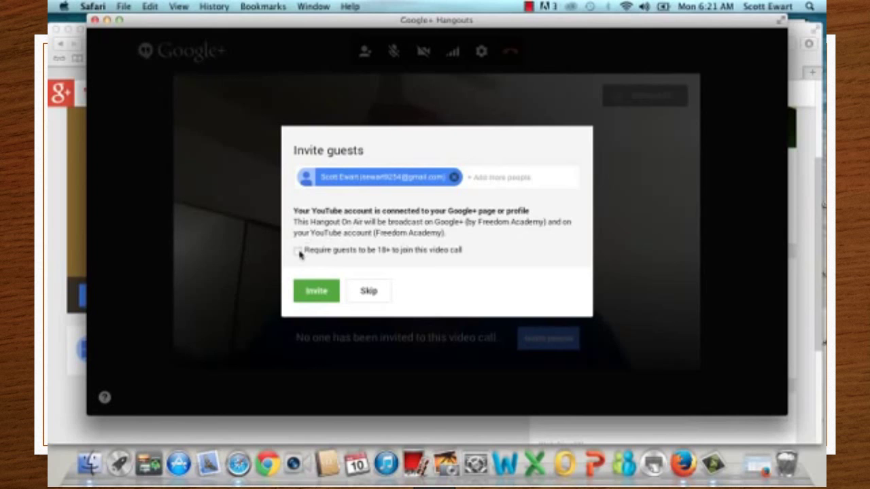
{"action": "left_click", "coordinate": [323, 292]}
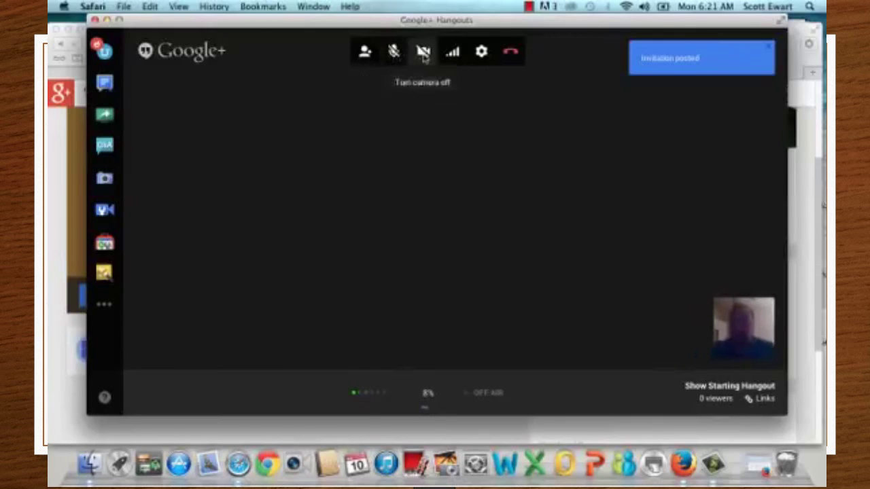
Step: Mute the camera from the Hangout's top toolbar so the self-view goes black
{"action": "left_click", "coordinate": [423, 55]}
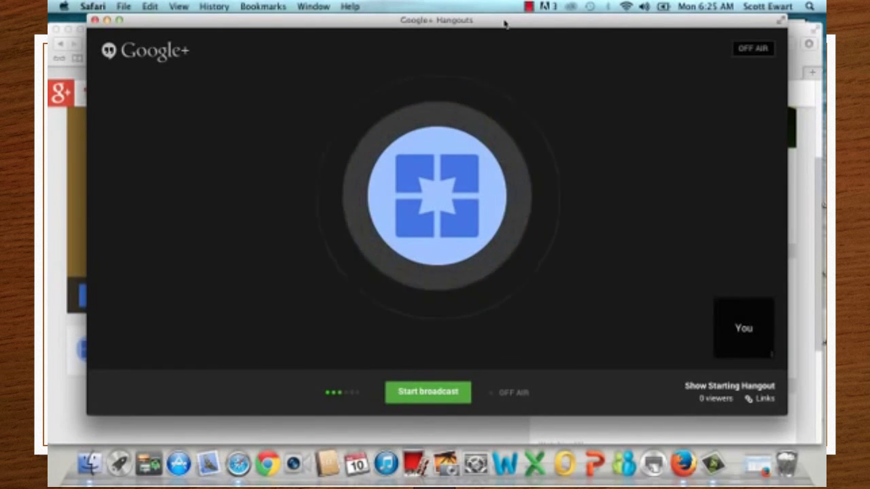
{"action": "mouse_move", "coordinate": [683, 217]}
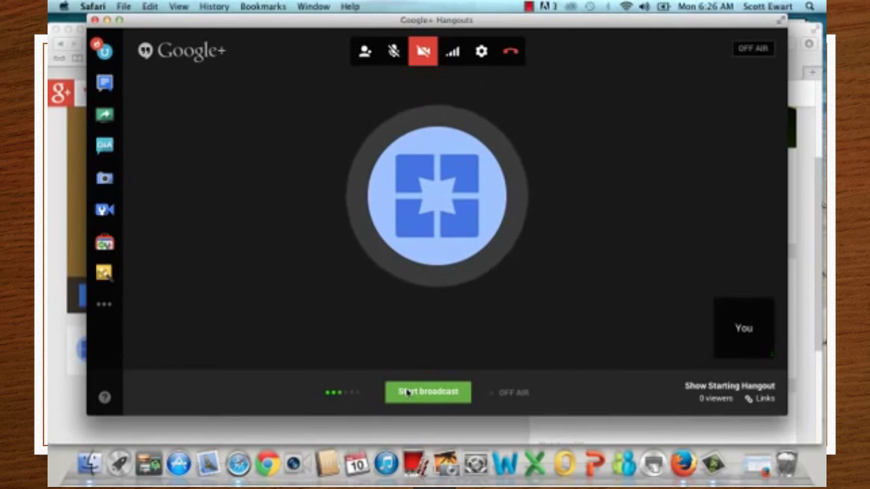
{"action": "left_click", "coordinate": [407, 392]}
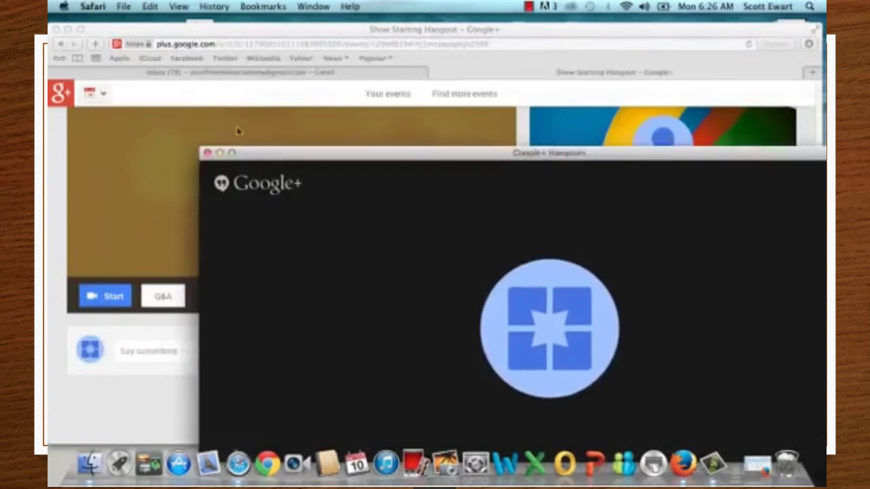
{"action": "left_click_drag", "start_coordinate": [260, 156], "coordinate": [338, 200]}
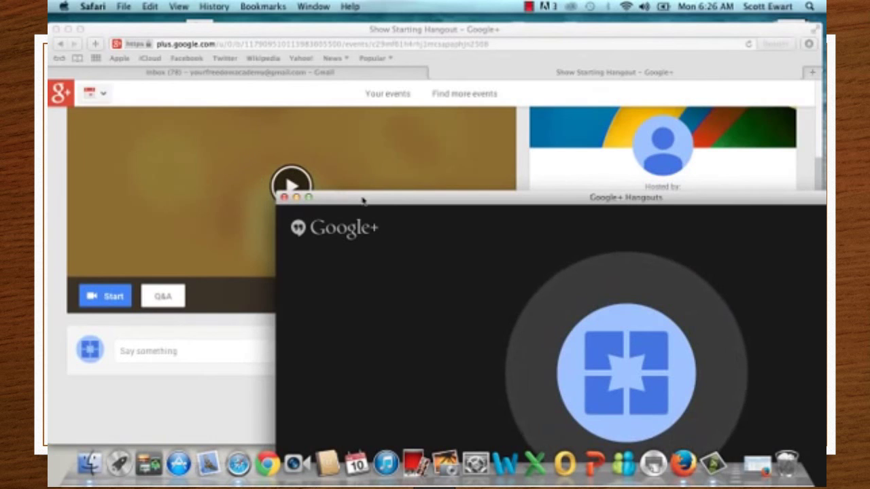
{"action": "left_click_drag", "start_coordinate": [363, 200], "coordinate": [168, 29]}
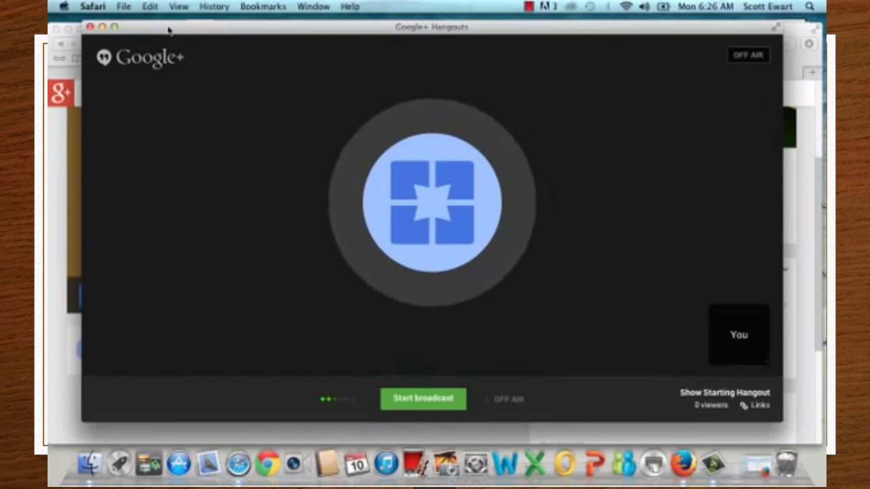
{"action": "mouse_move", "coordinate": [468, 275]}
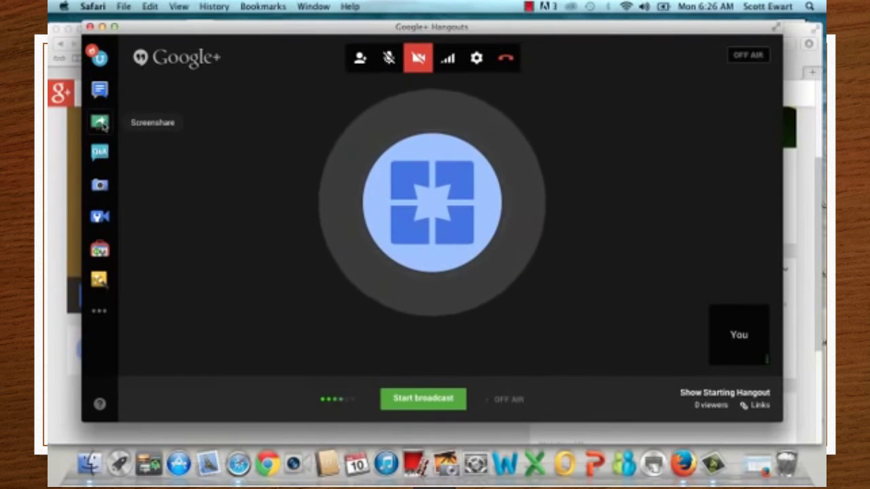
Step: Cancel the Screenshare picker and open the Hangout Toolbox panel instead
{"action": "left_click", "coordinate": [103, 125]}
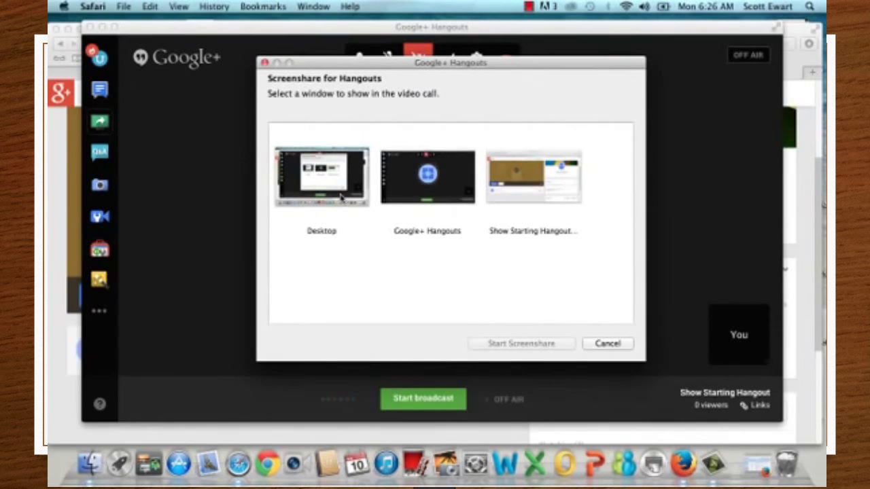
{"action": "left_click", "coordinate": [608, 343]}
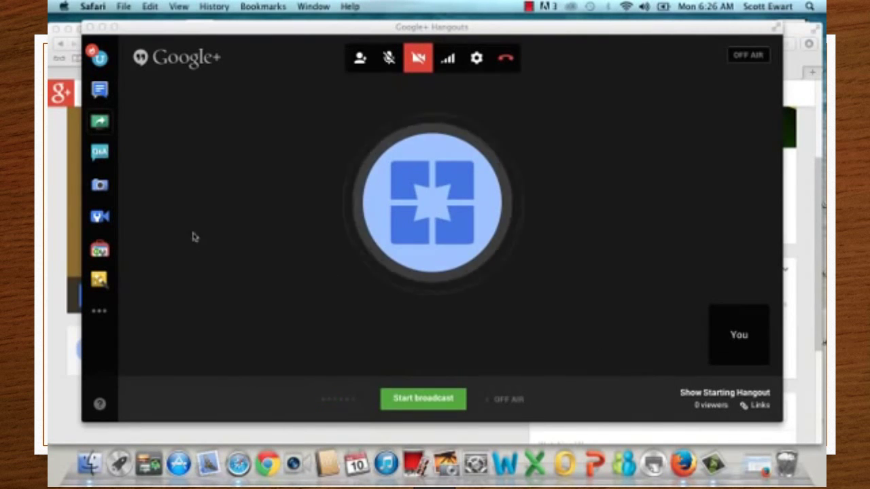
{"action": "left_click", "coordinate": [98, 251]}
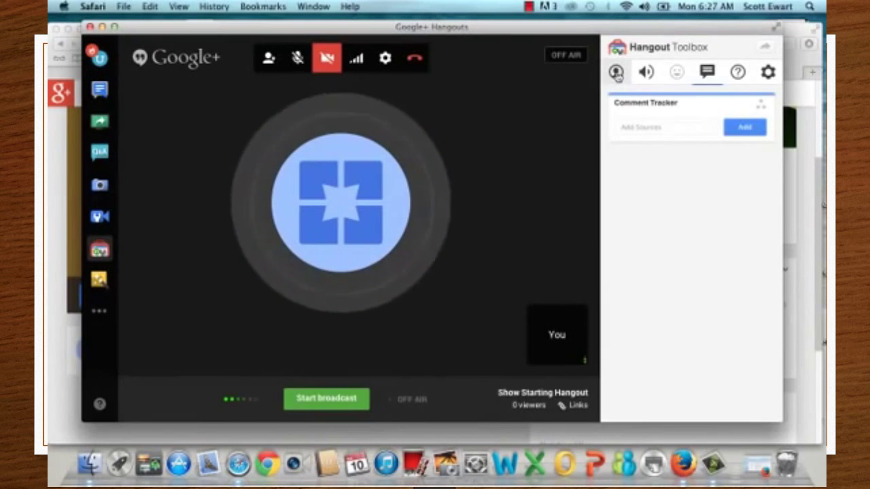
Step: Set the Lower Third to the presenter's name with tagline 'The Traffic Guy' and switch it on
{"action": "left_click", "coordinate": [615, 73]}
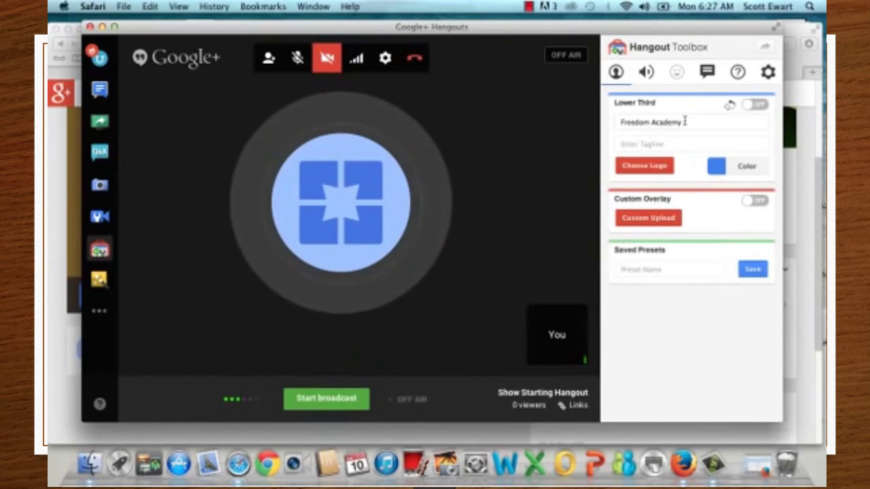
{"action": "left_click_drag", "start_coordinate": [685, 121], "coordinate": [604, 121]}
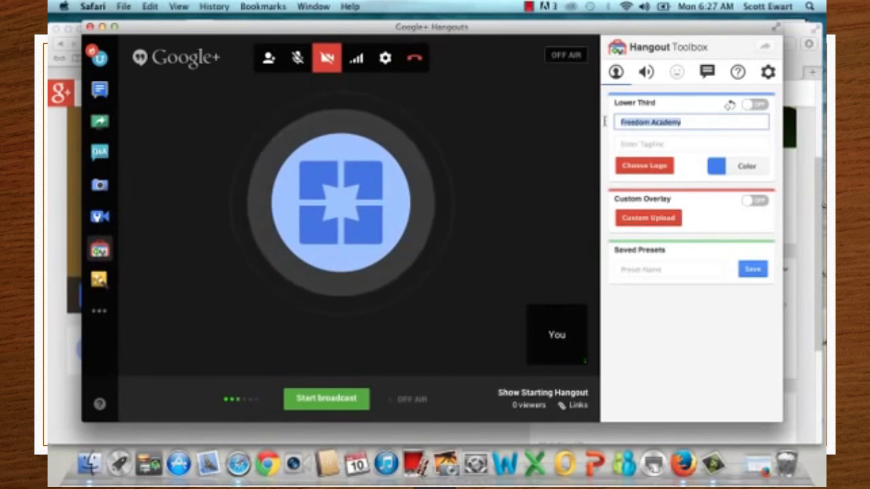
{"action": "type", "text": "Scott E"}
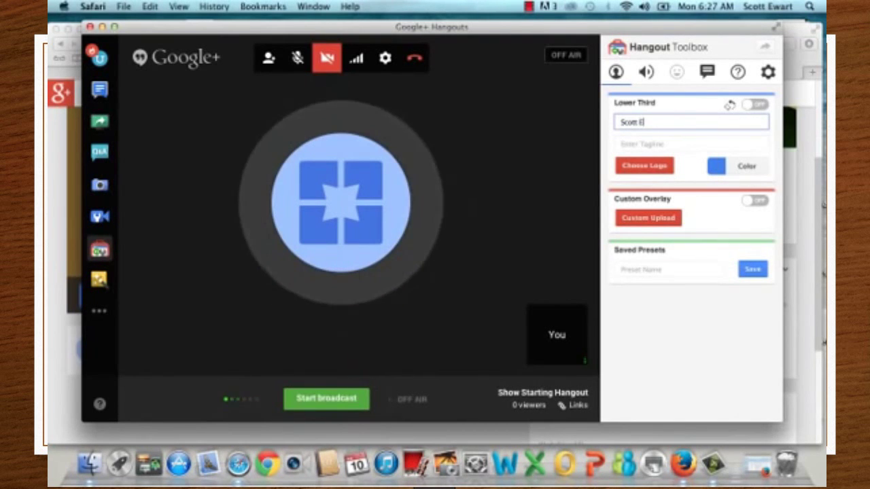
{"action": "type", "text": "wart"}
{"action": "left_click", "coordinate": [621, 143]}
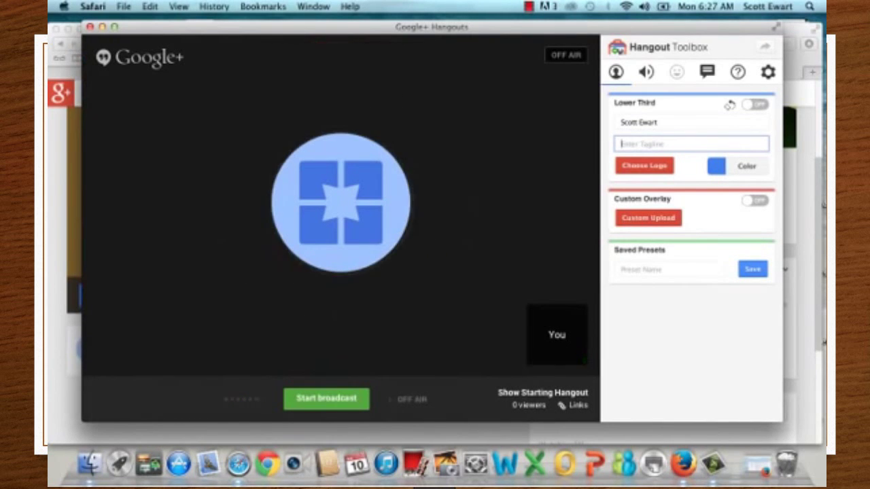
{"action": "type", "text": "The Traffic Guy"}
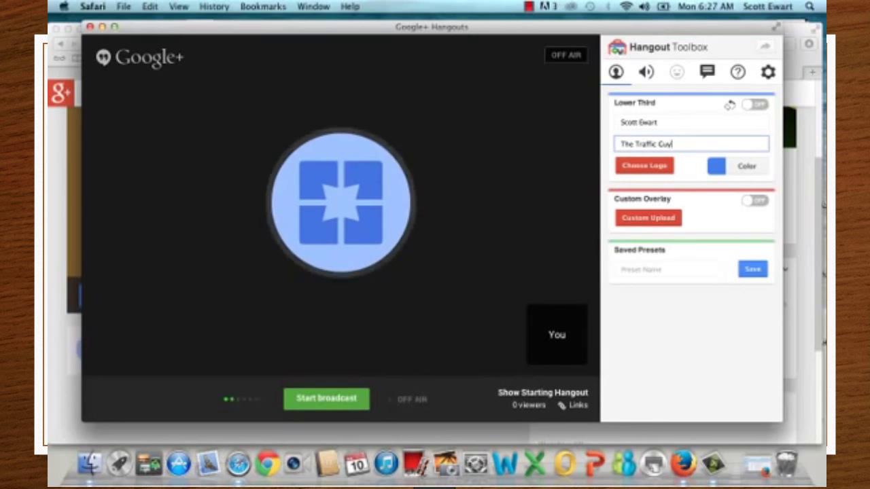
{"action": "left_click", "coordinate": [752, 106]}
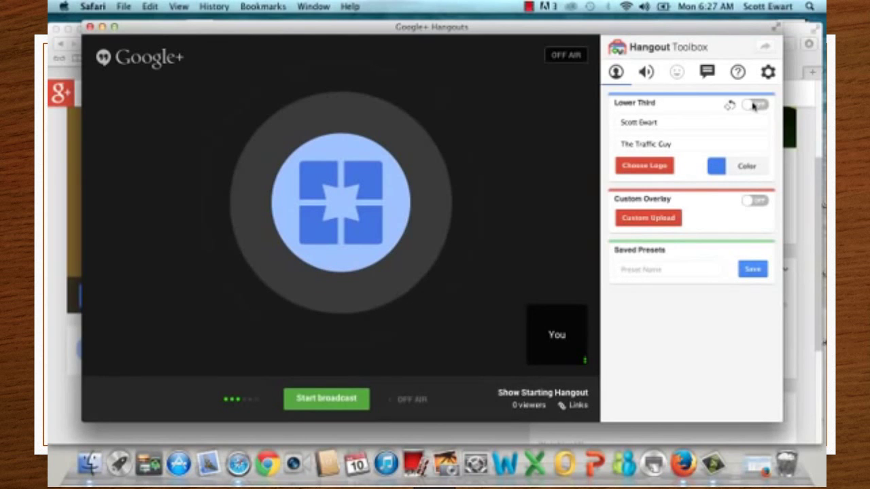
{"action": "left_click", "coordinate": [752, 106]}
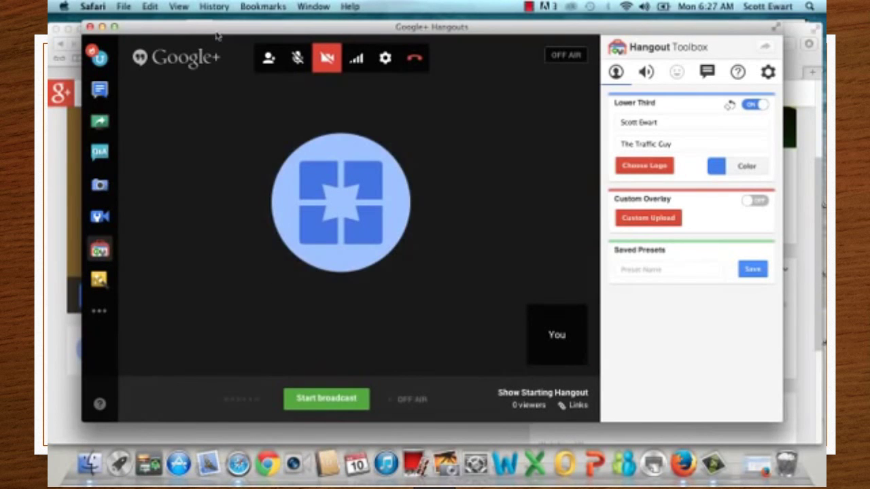
{"action": "left_click_drag", "start_coordinate": [215, 34], "coordinate": [354, 42]}
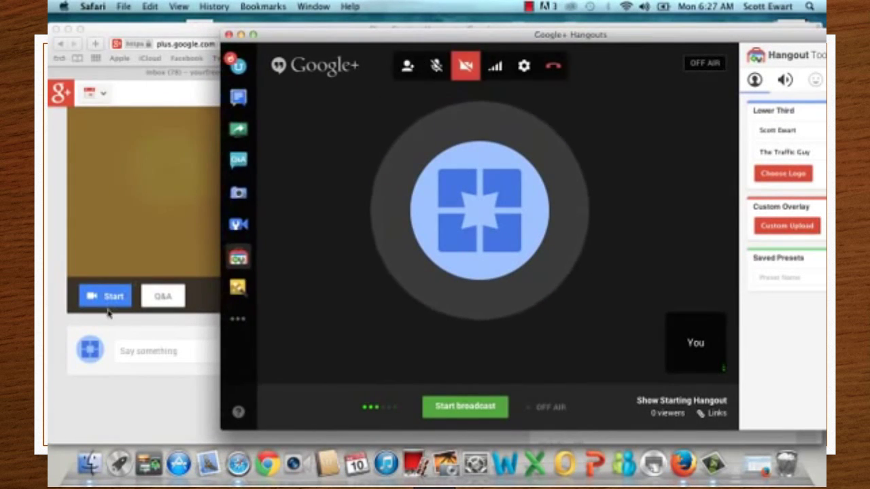